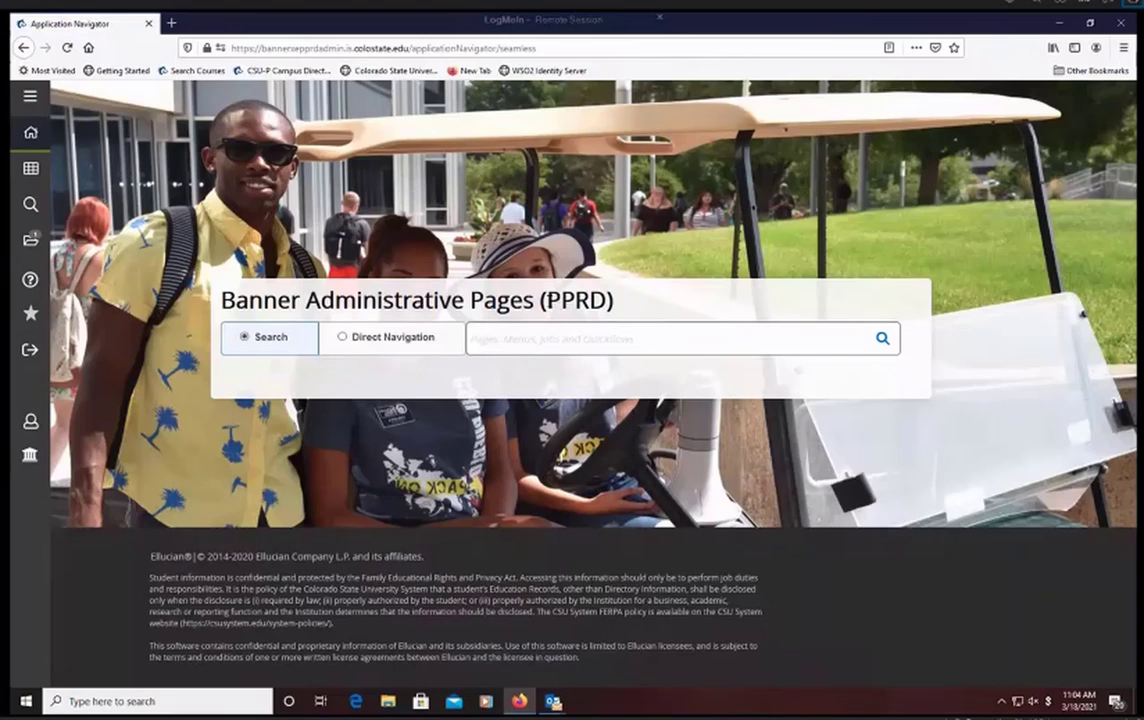
Step: Search for ssasect and open the Schedule (SSASECT) page
left_click_drag(547, 300, 606, 300)
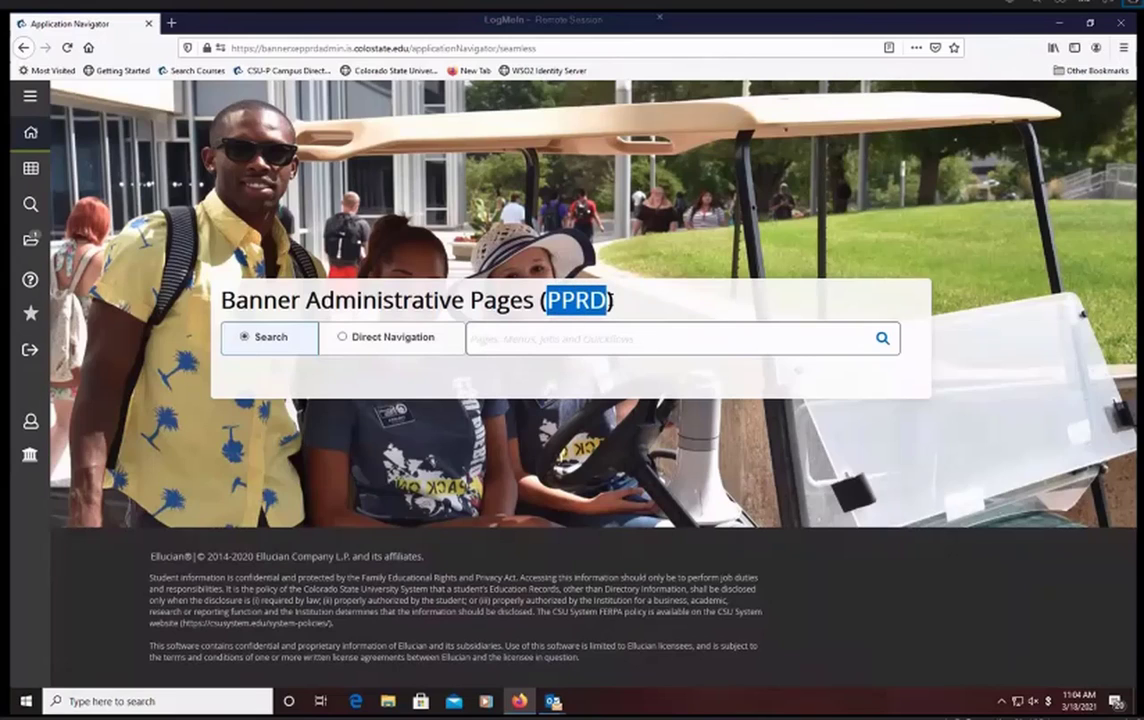
left_click(562, 320)
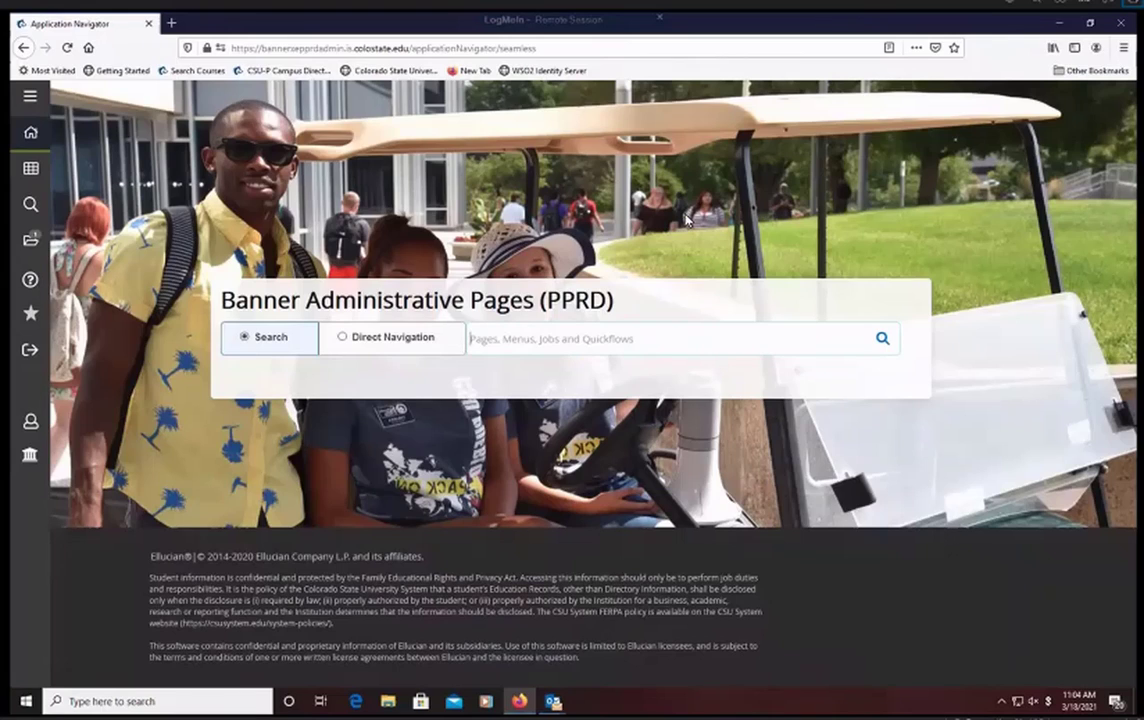
type("ss")
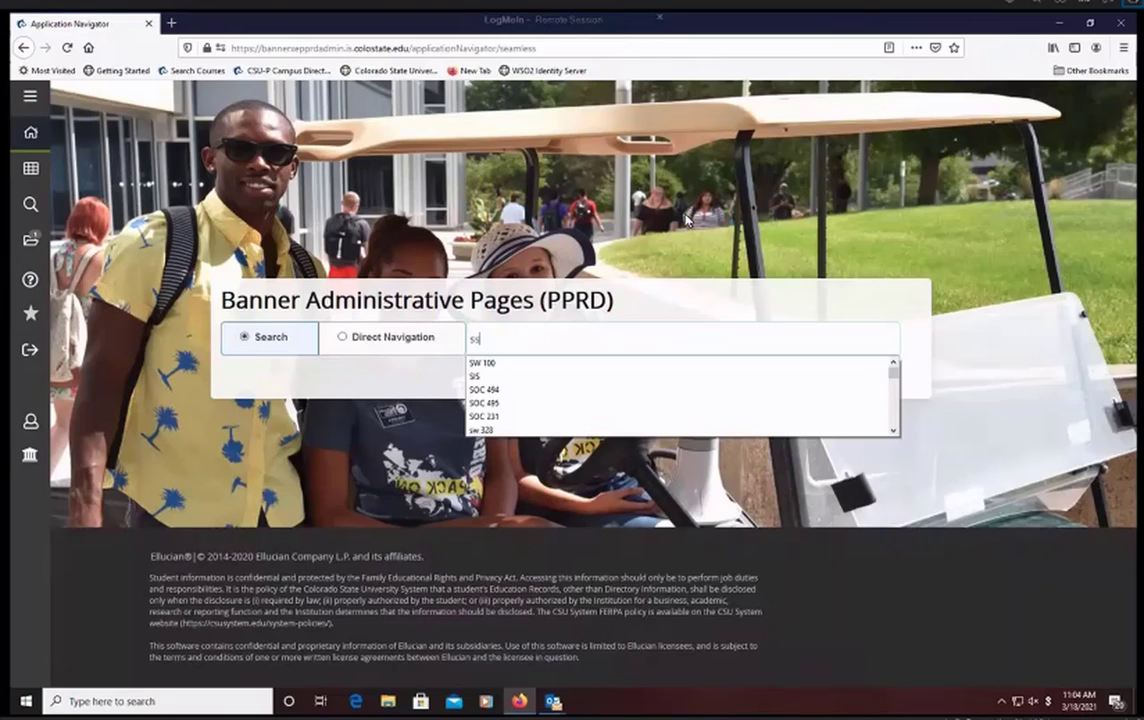
type("asect")
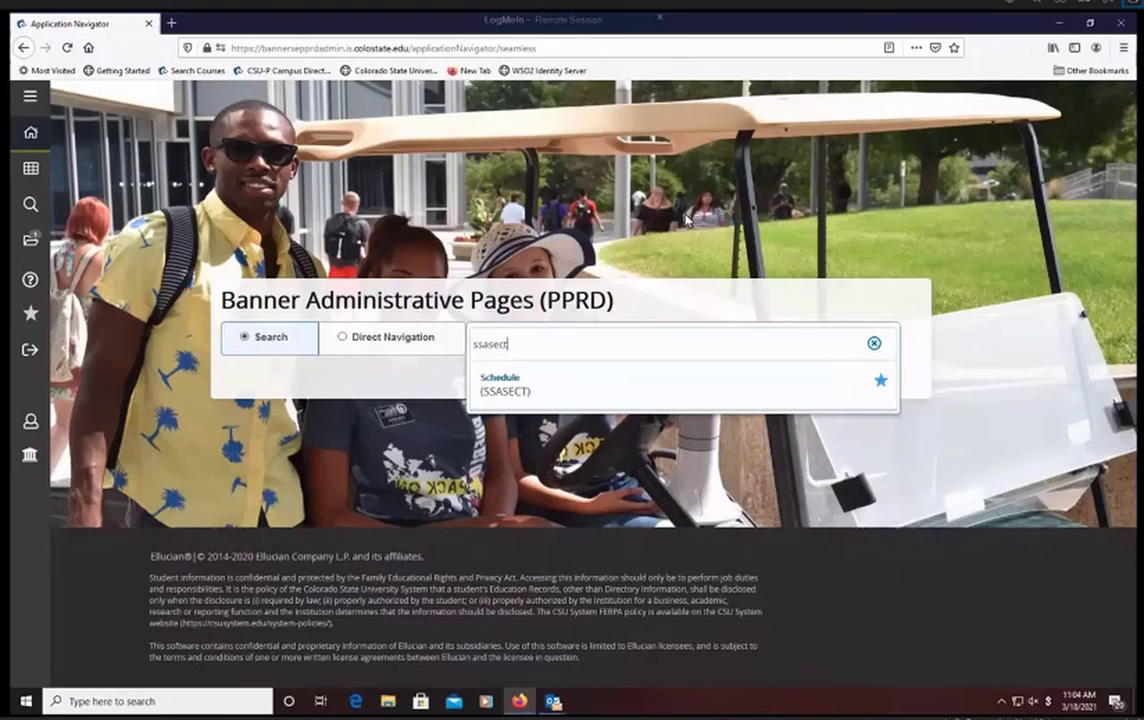
left_click(597, 393)
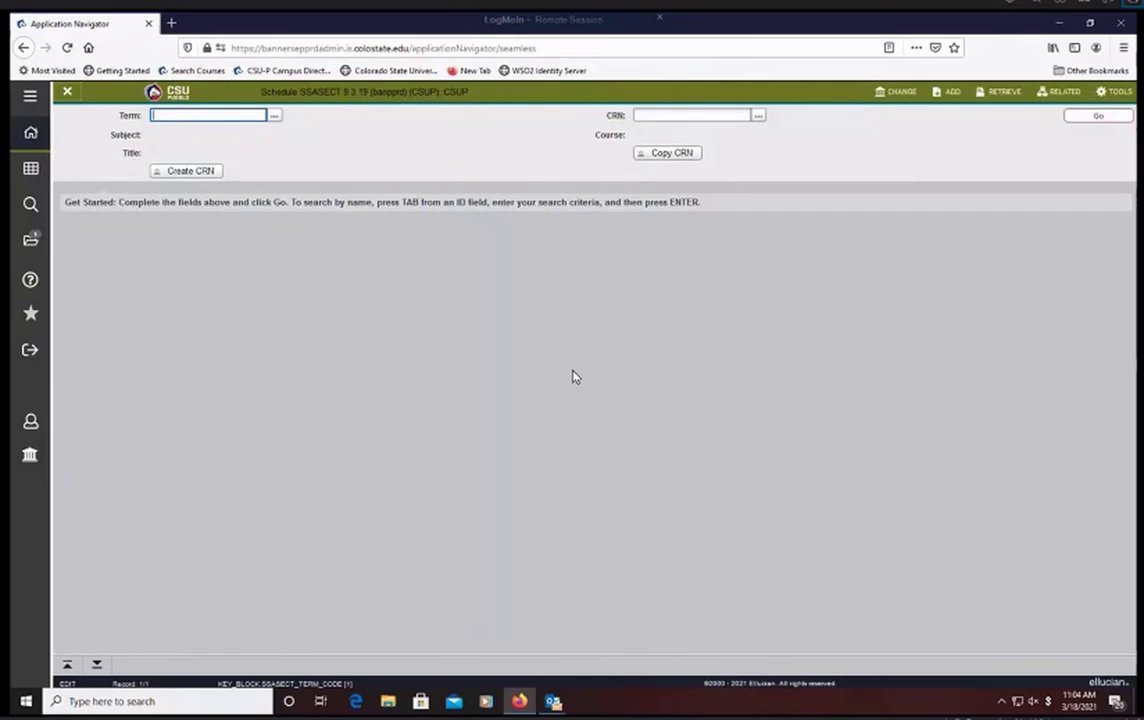
Step: Enter term 202190 and CRN 81530 for the course section
type("202150")
key("Tab")
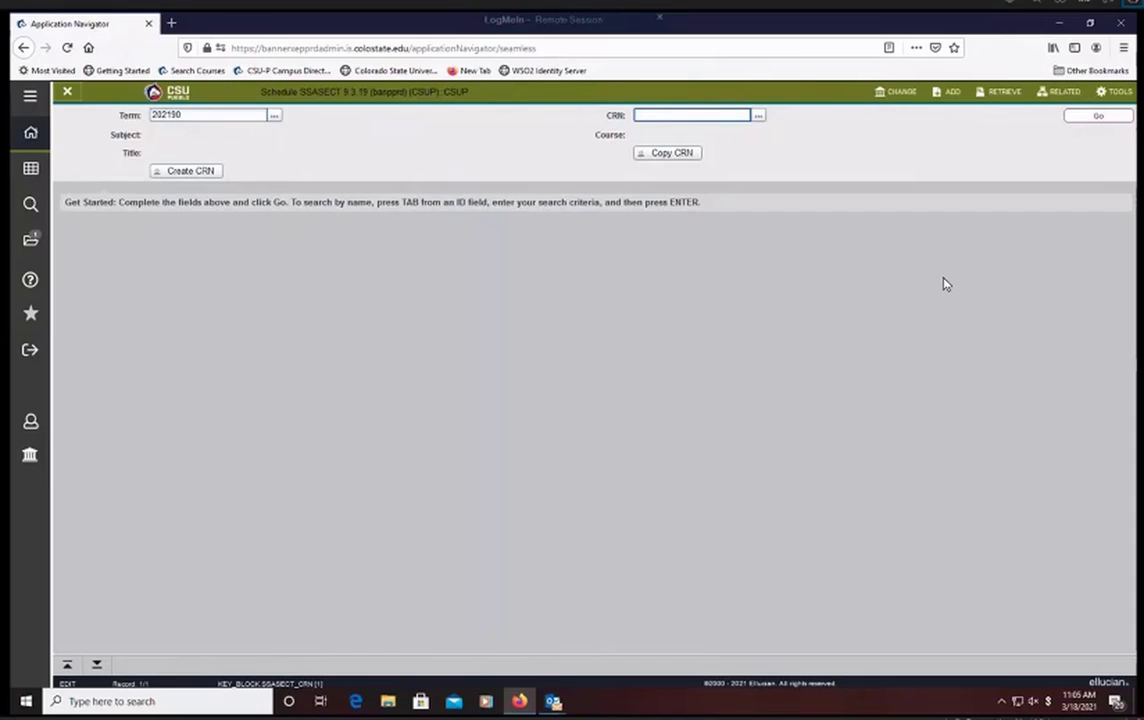
type("81530")
key("Tab")
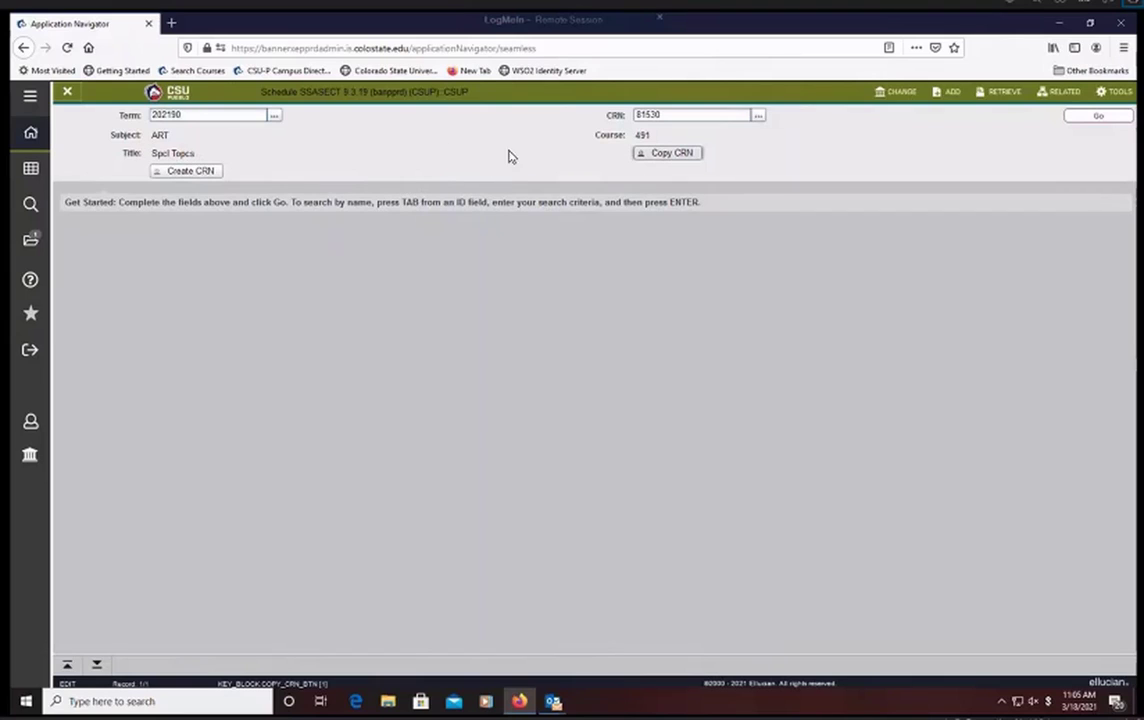
Step: Try to look up CRN 82888 in the same term
left_click(660, 115)
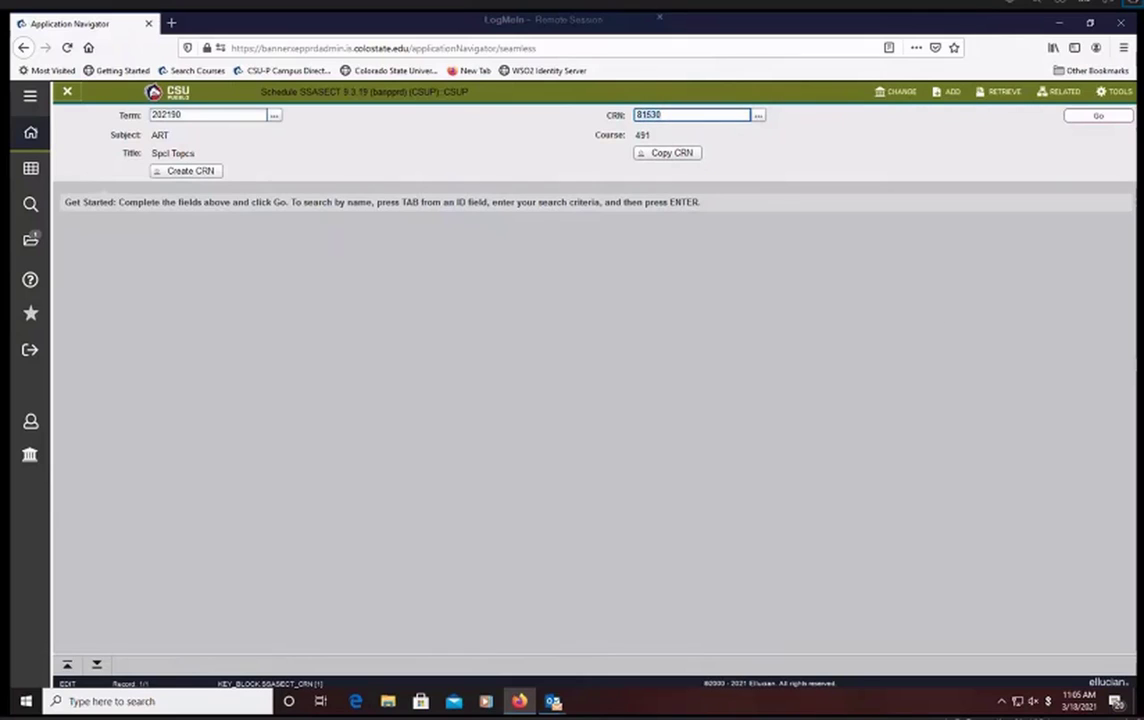
type("82888")
key("Tab")
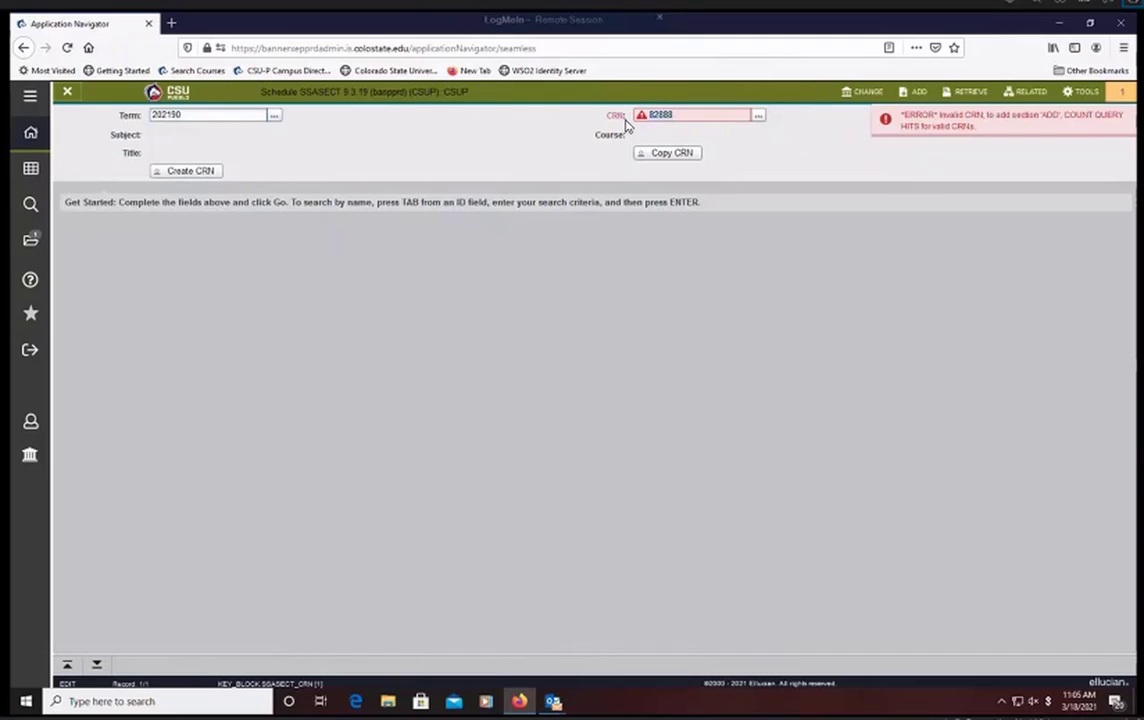
Step: Set the CRN to 81530 and load that section's course information
left_click(685, 115)
key("BackSpace")
key("BackSpace")
key("BackSpace")
key("BackSpace")
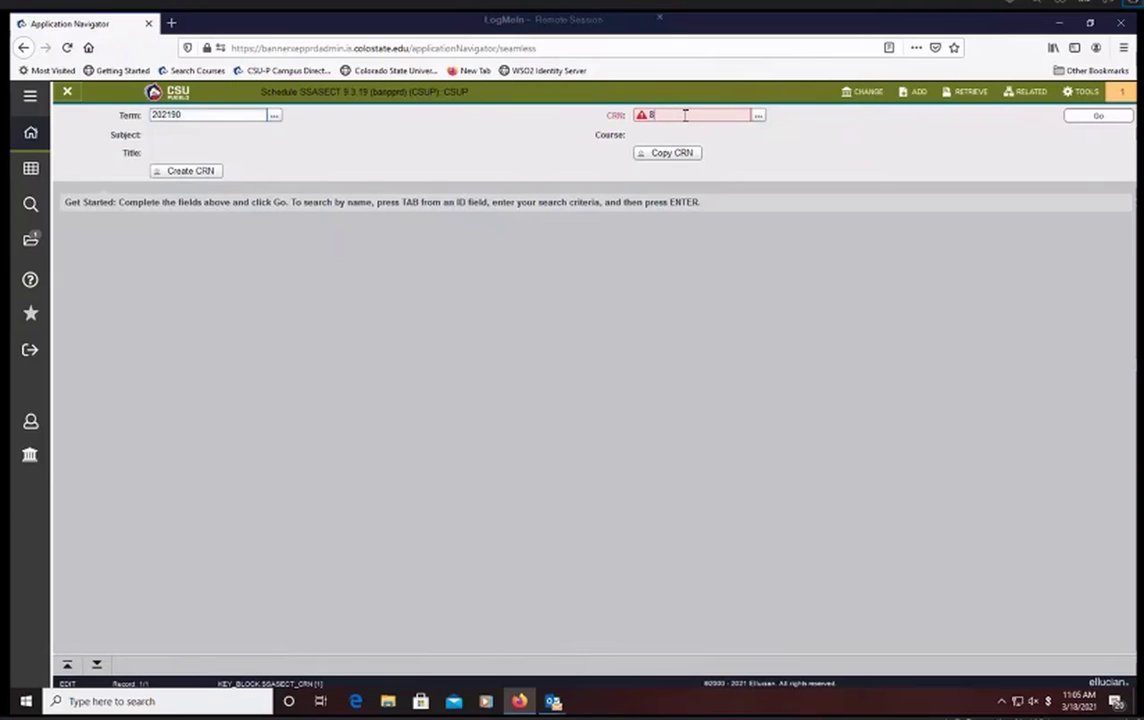
type("1530")
key("Tab")
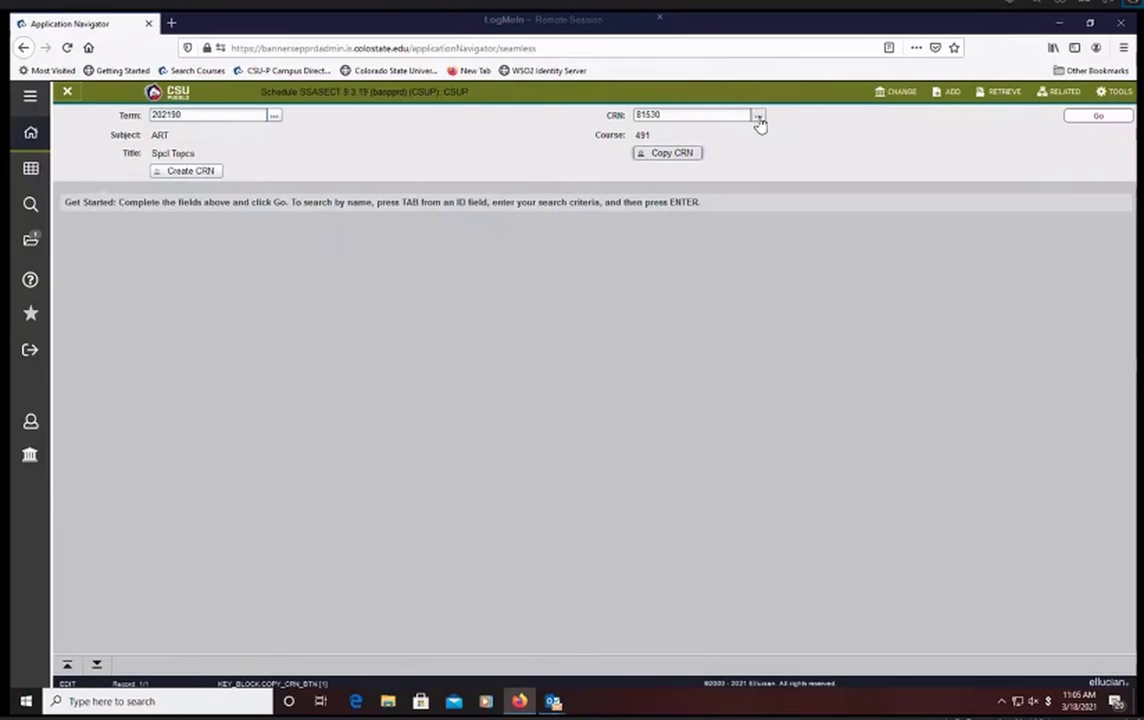
left_click(1077, 121)
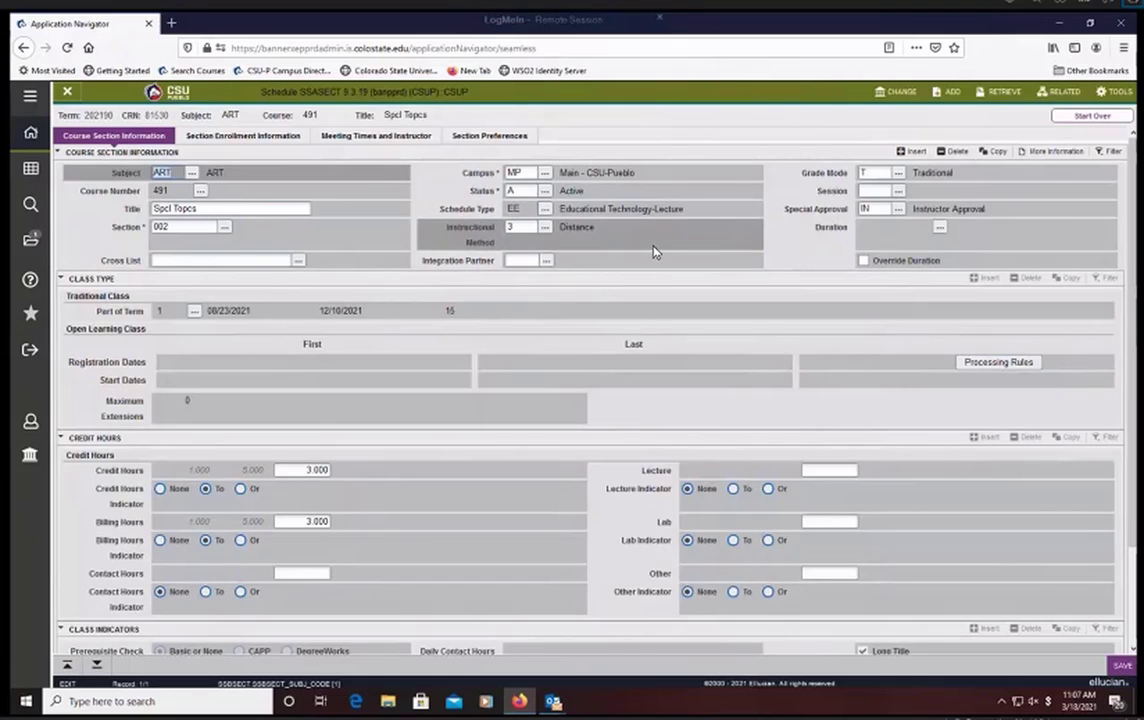
Step: Review the available instructional method codes in the validation list and close it without choosing one
left_click(544, 230)
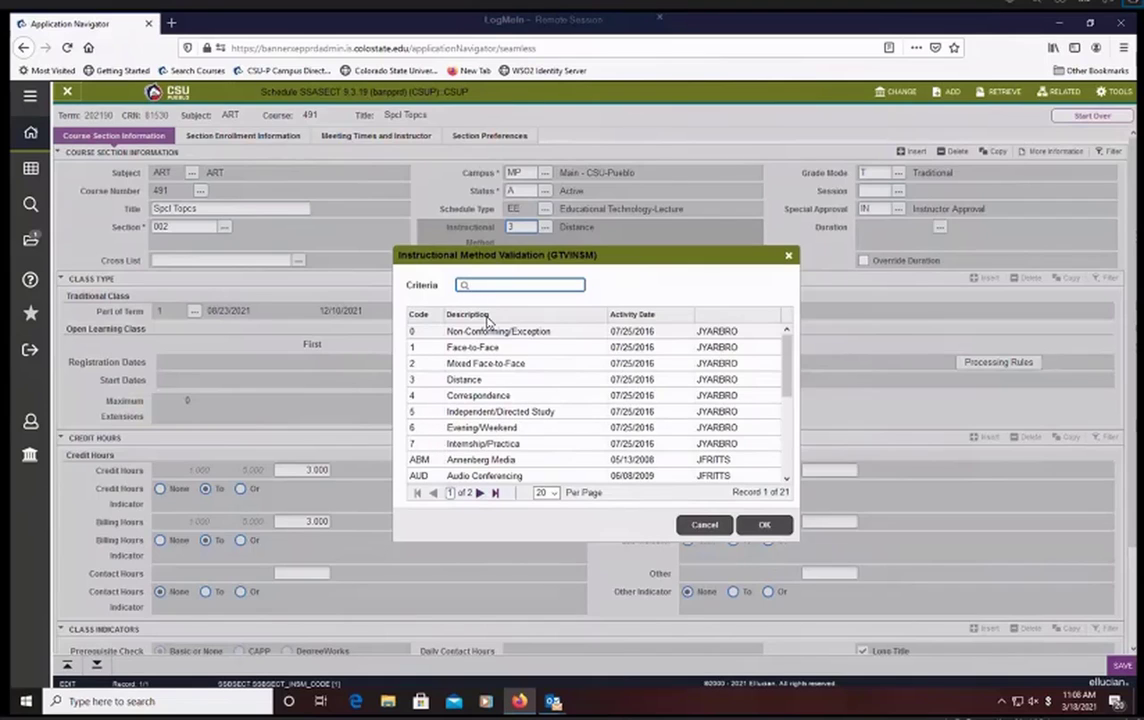
left_click(429, 351)
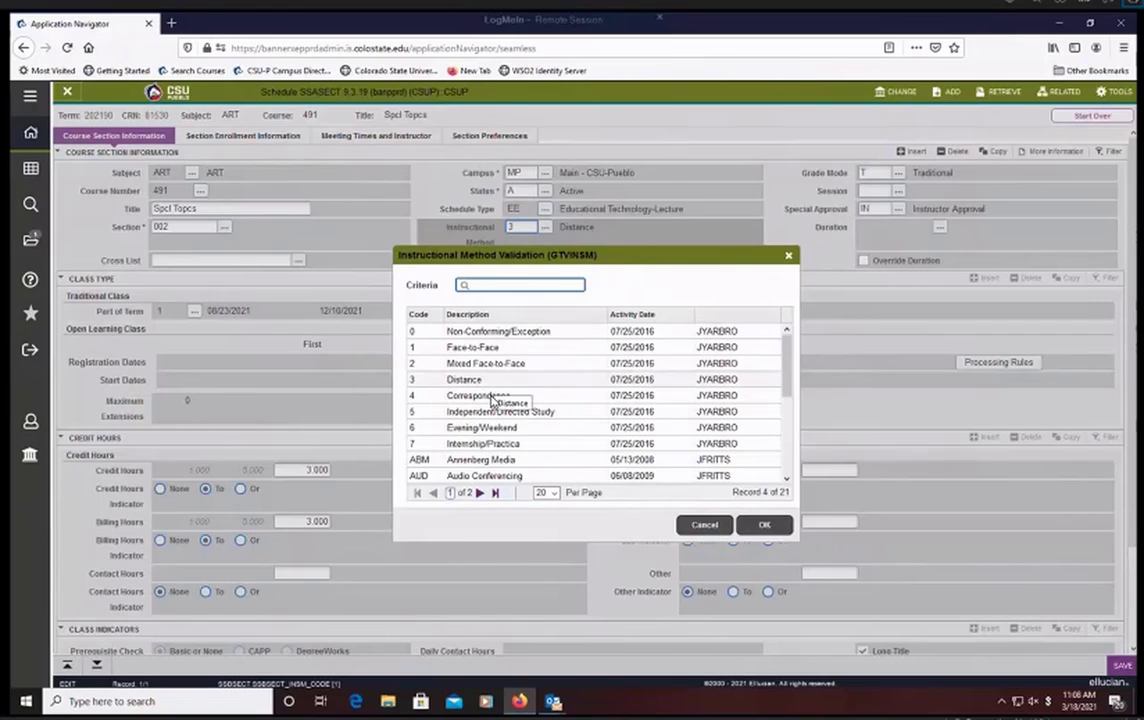
left_click(434, 401)
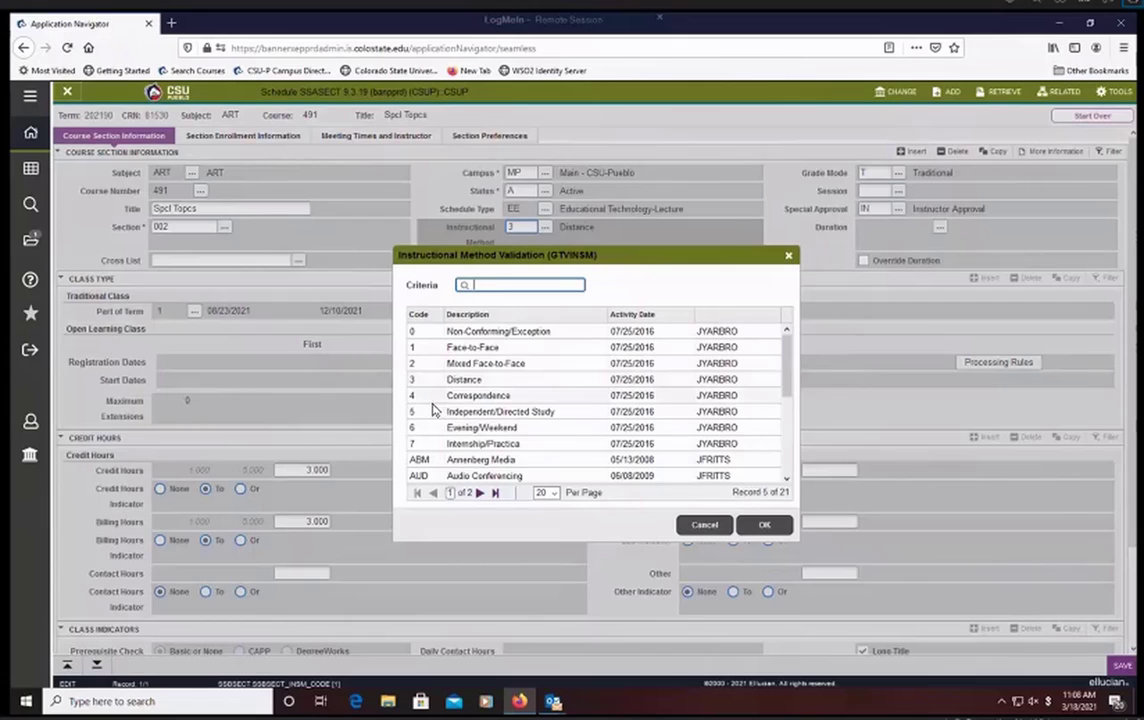
left_click(566, 412)
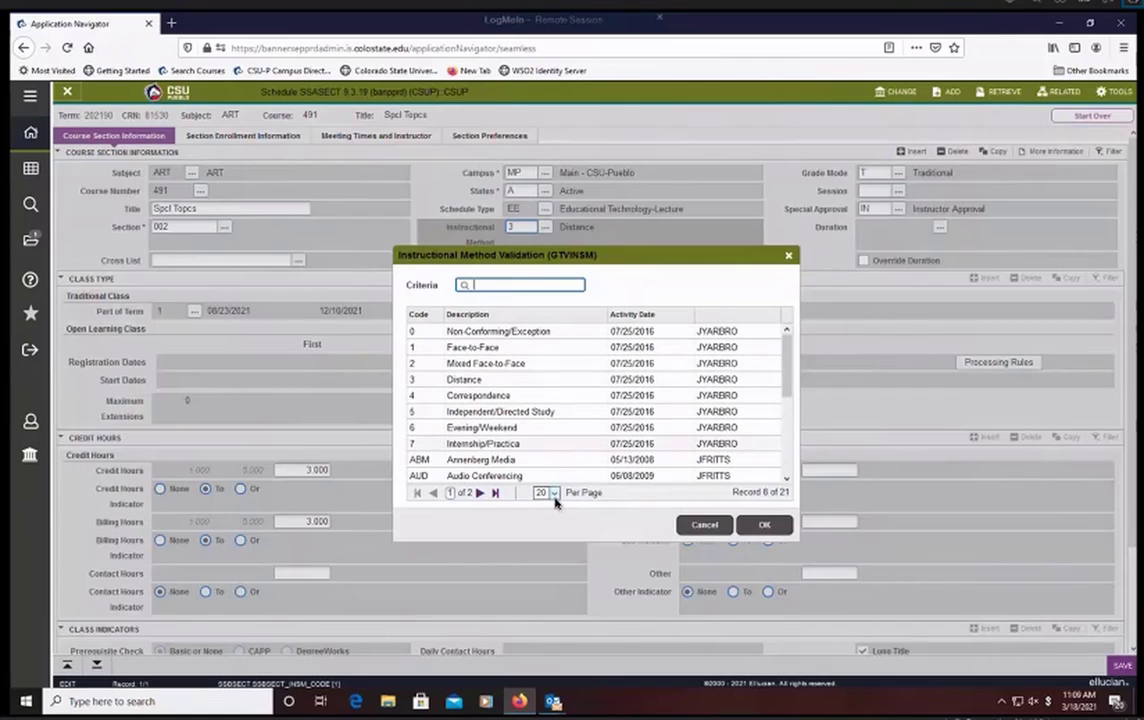
left_click(703, 528)
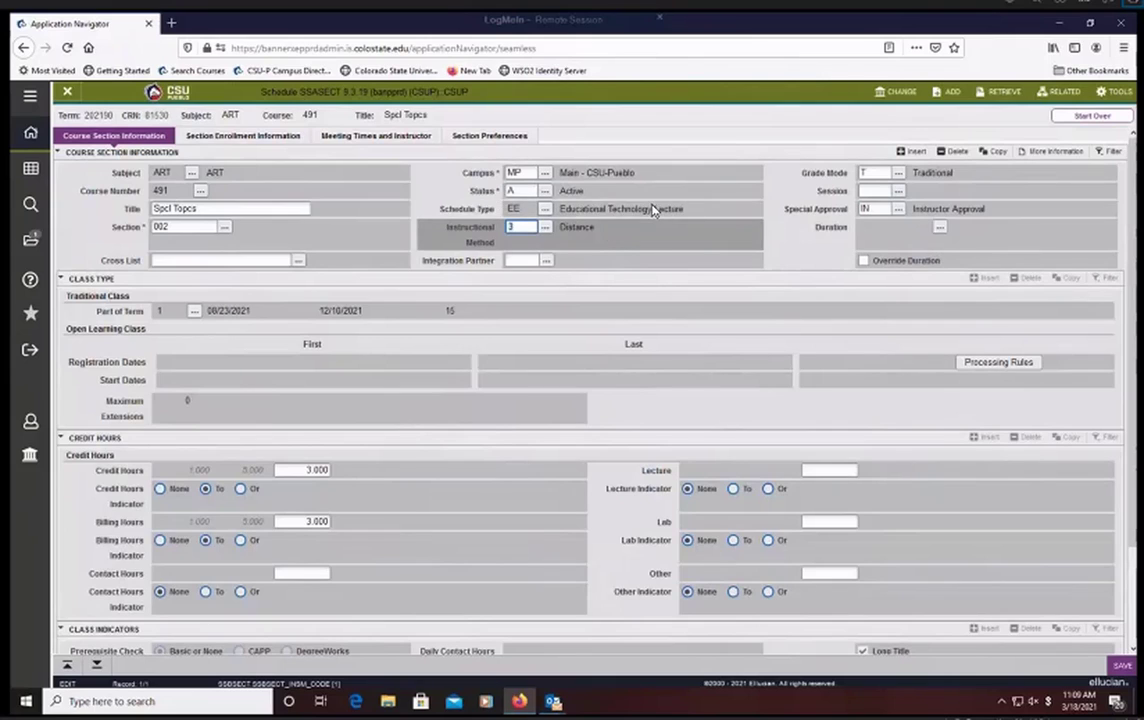
Step: Compare the section's schedule type with its instructional method
left_click(688, 211)
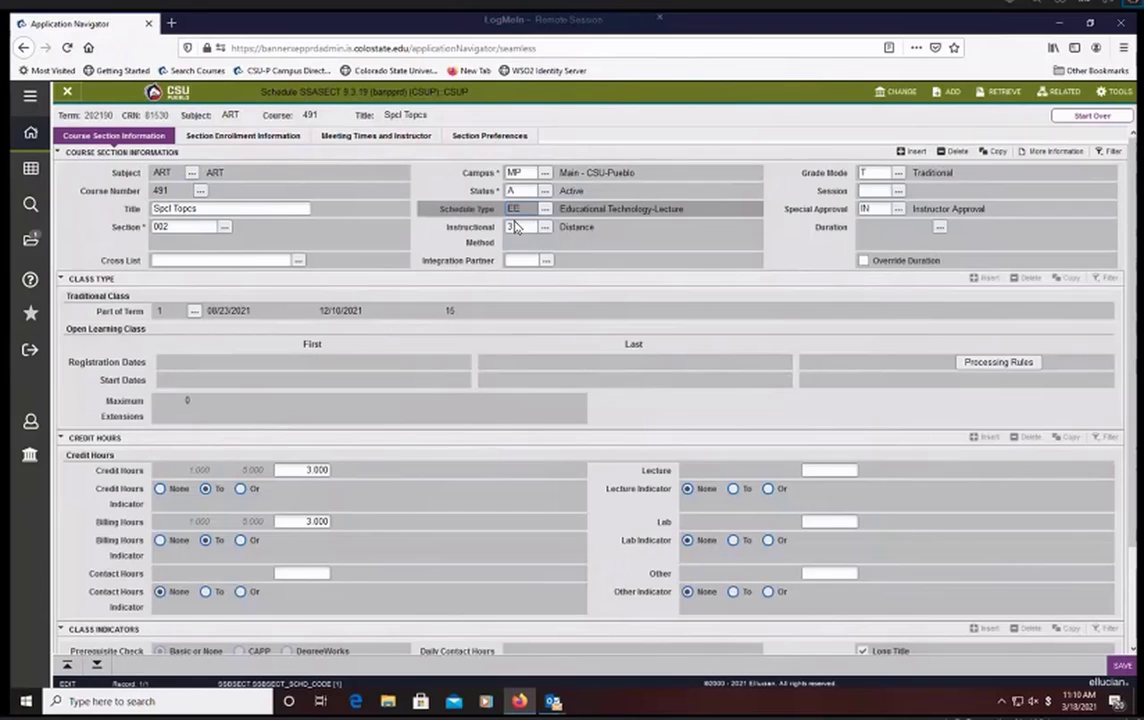
left_click(516, 227)
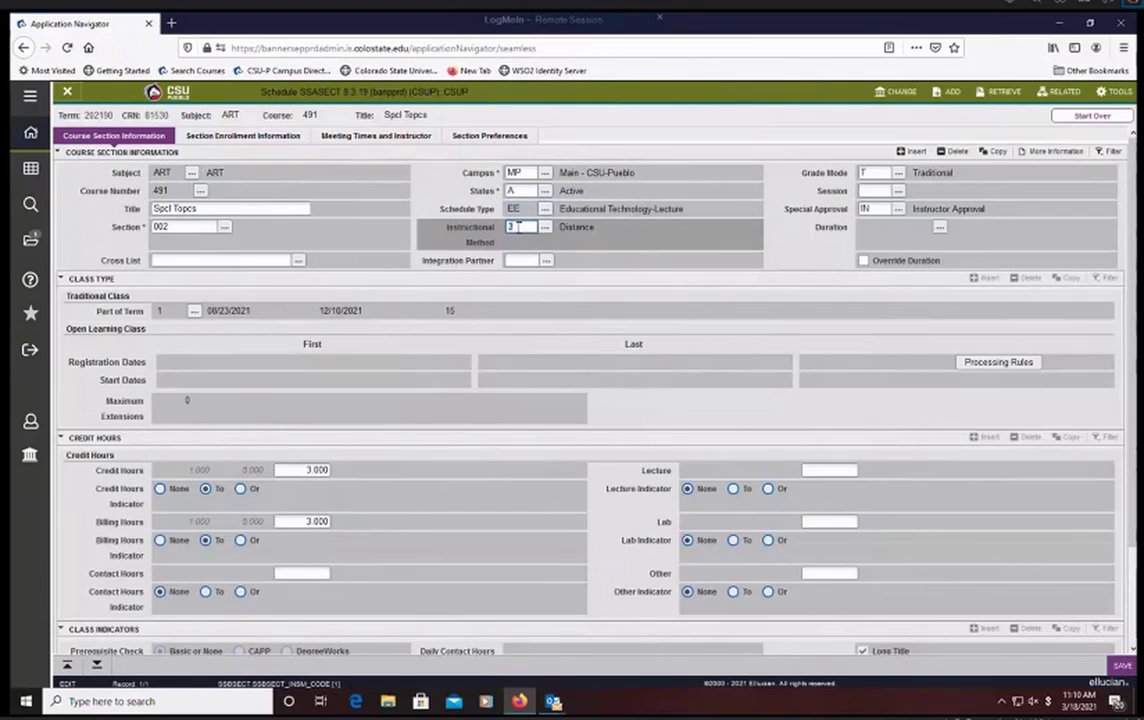
left_click(512, 212)
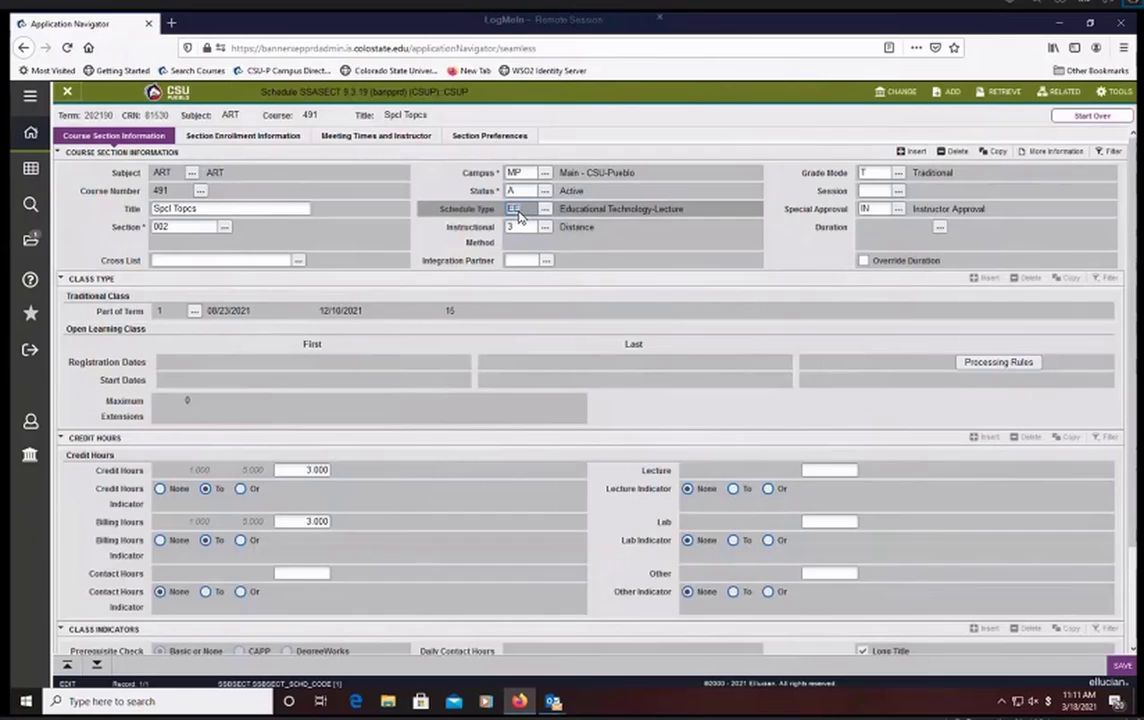
left_click(520, 226)
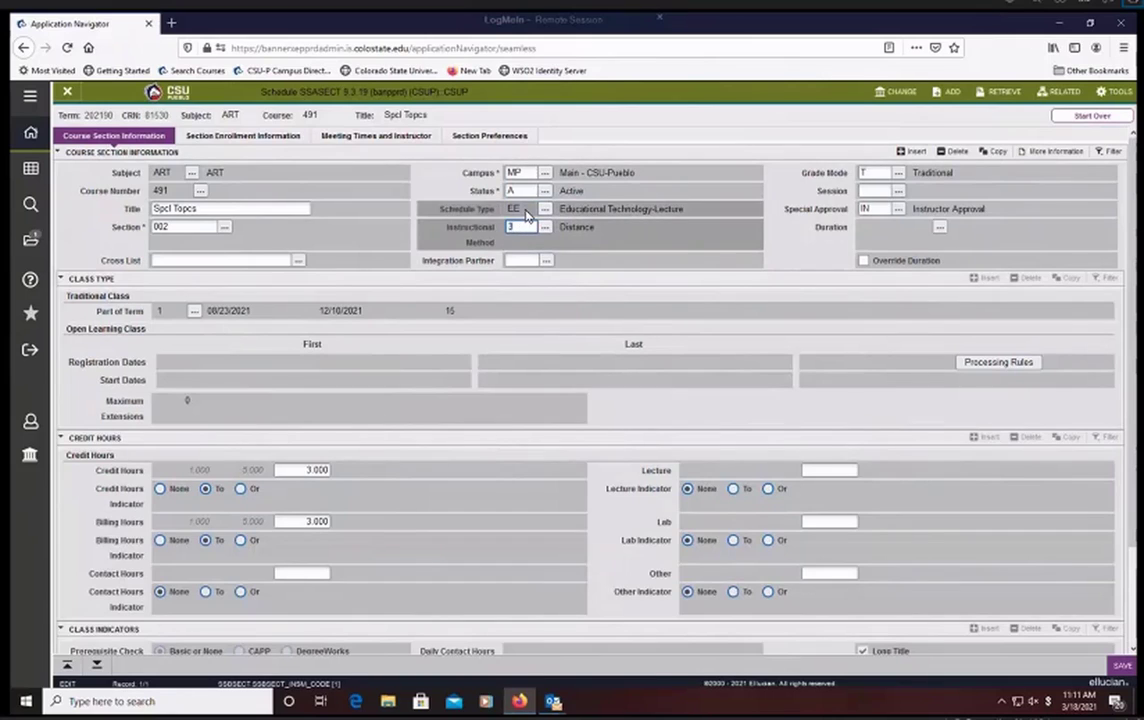
left_click(525, 211)
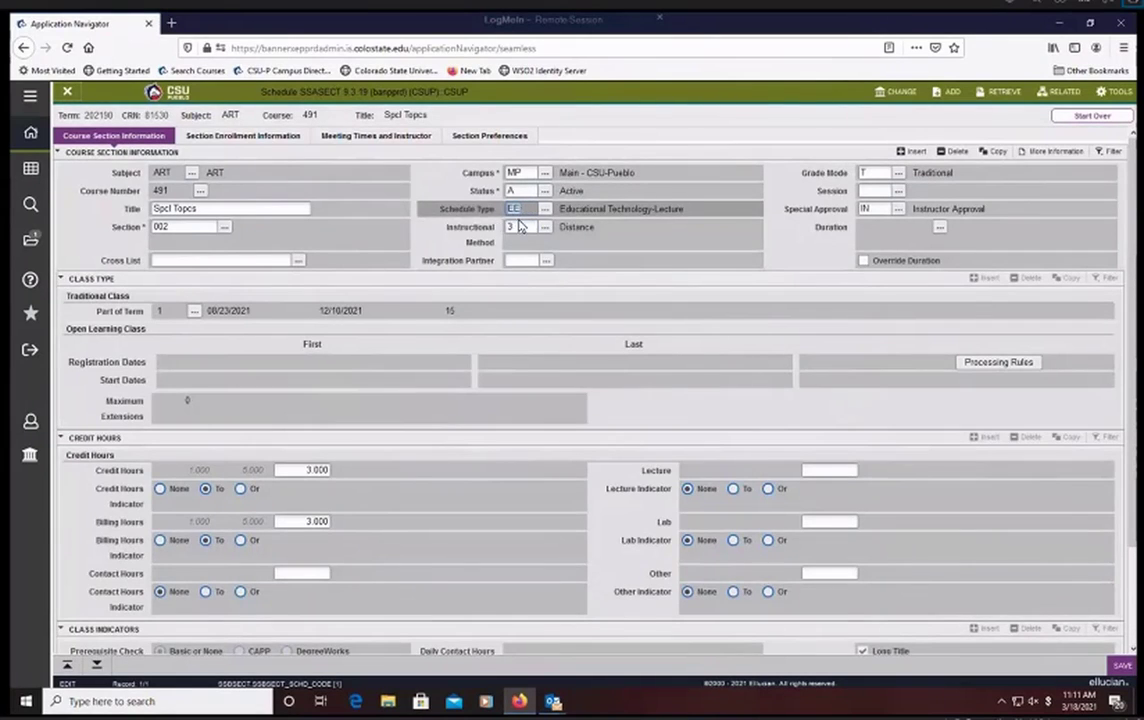
left_click(519, 228)
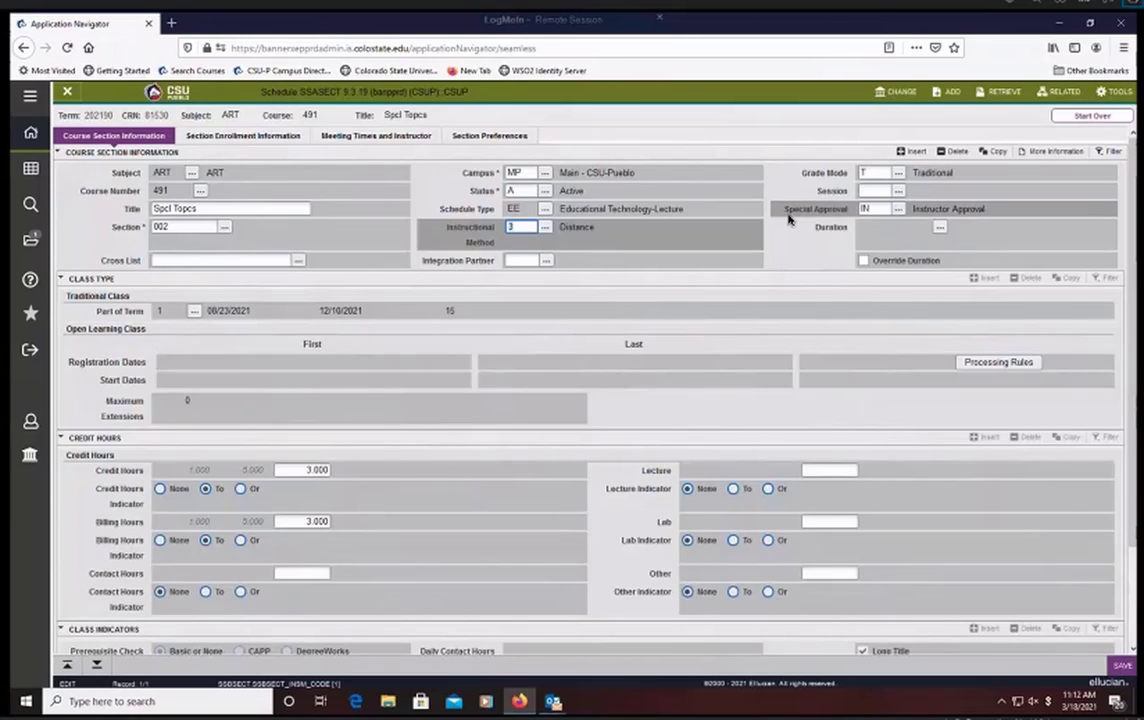
Step: Choose IN (Instructor Approval) from the validation list as the section's special approval
left_click(866, 210)
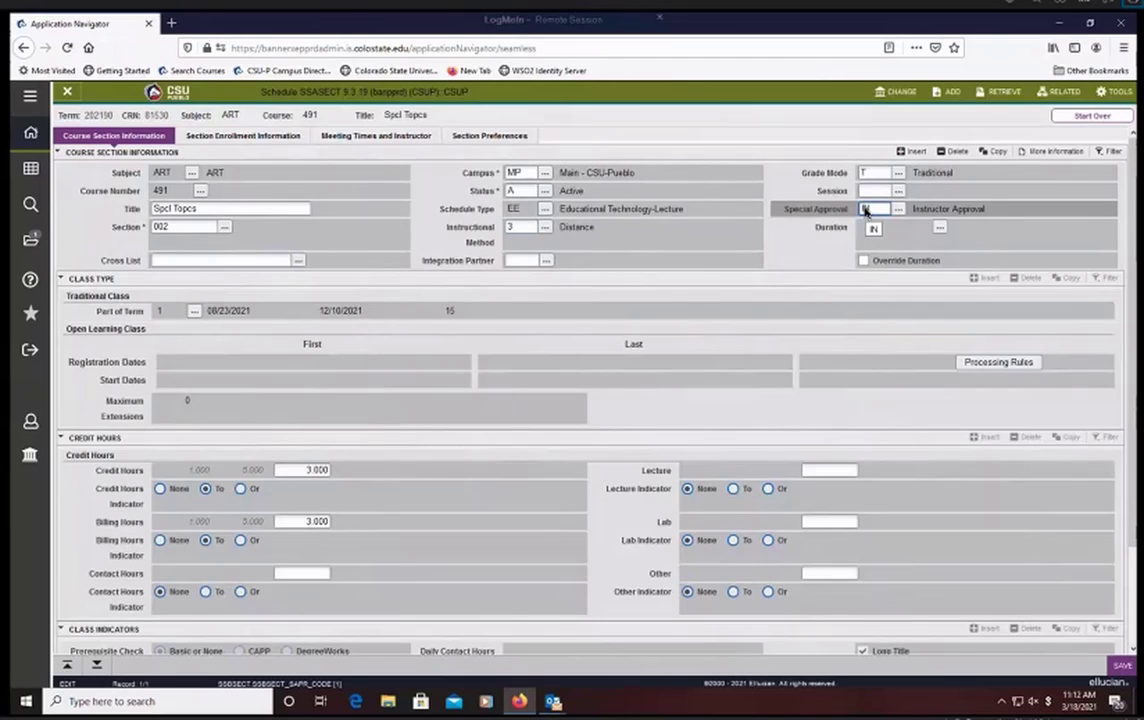
key("Tab")
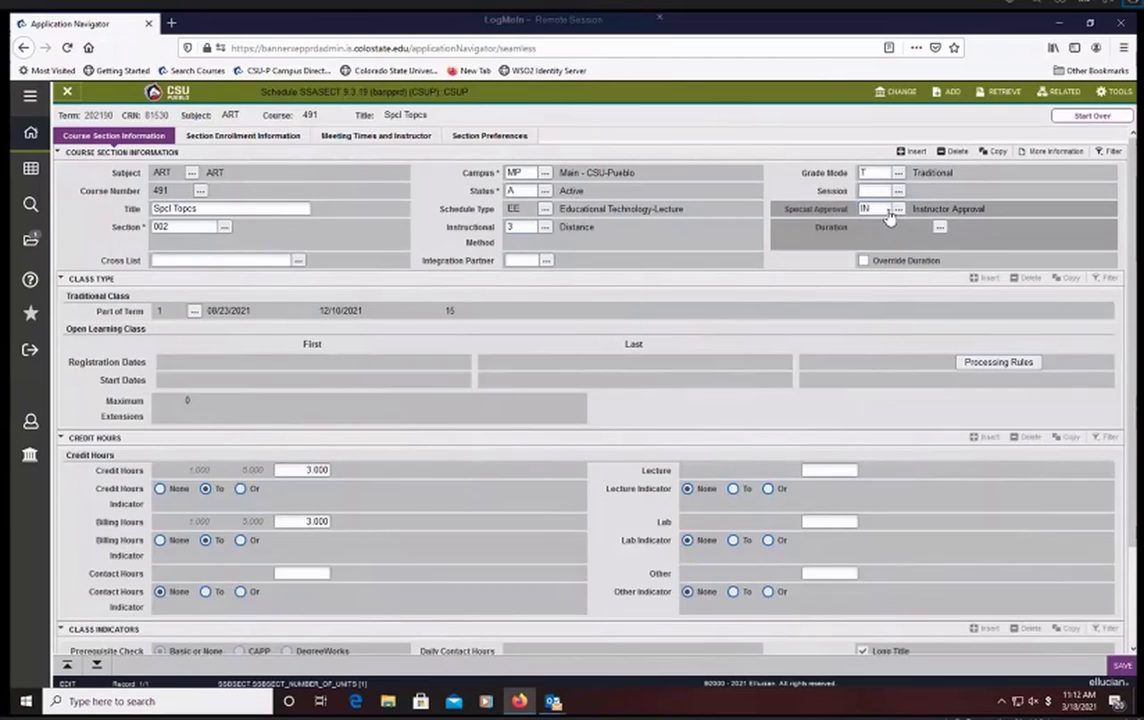
left_click(899, 209)
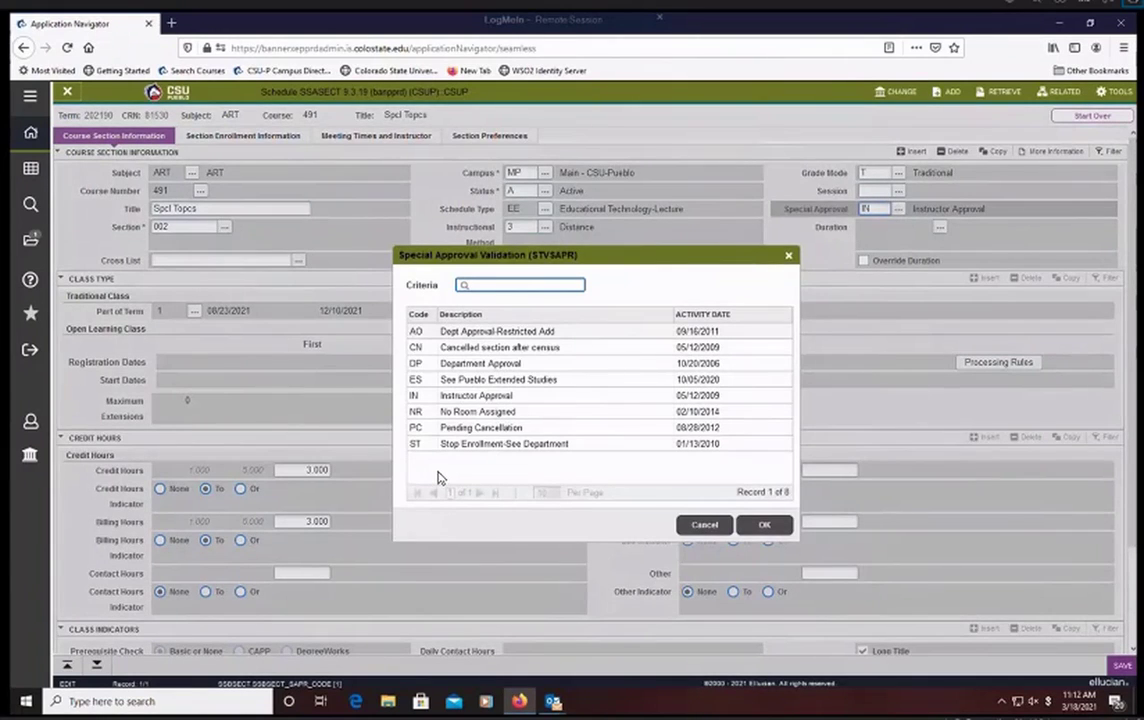
left_click(430, 400)
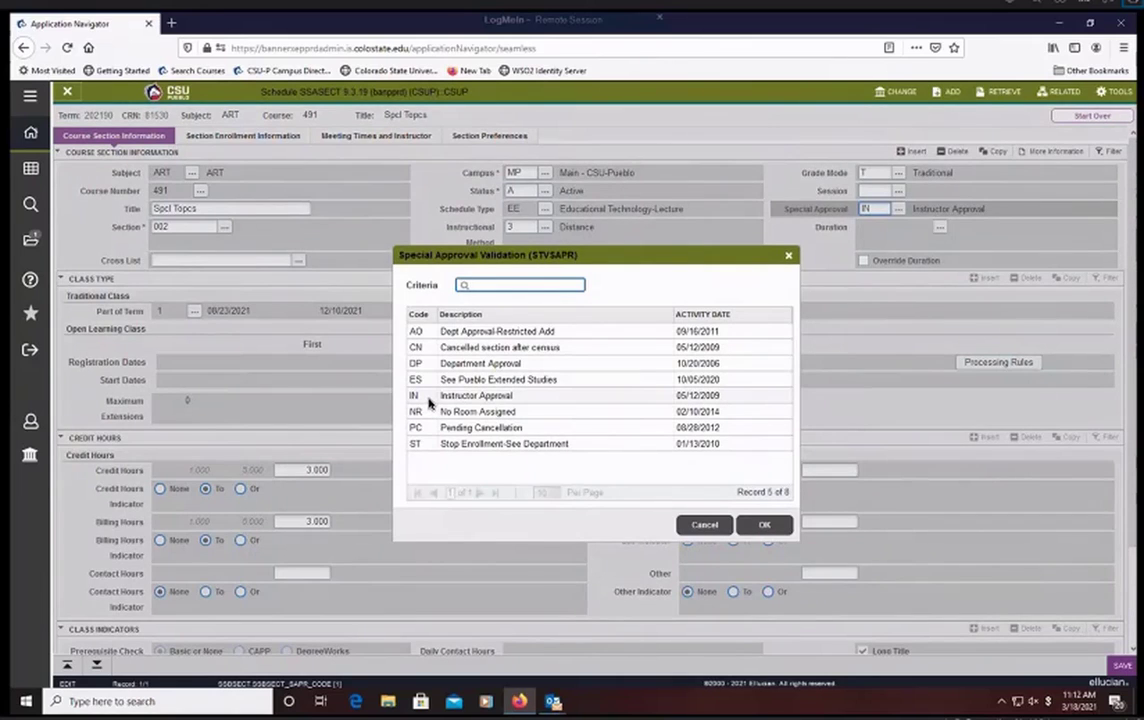
double_click(485, 398)
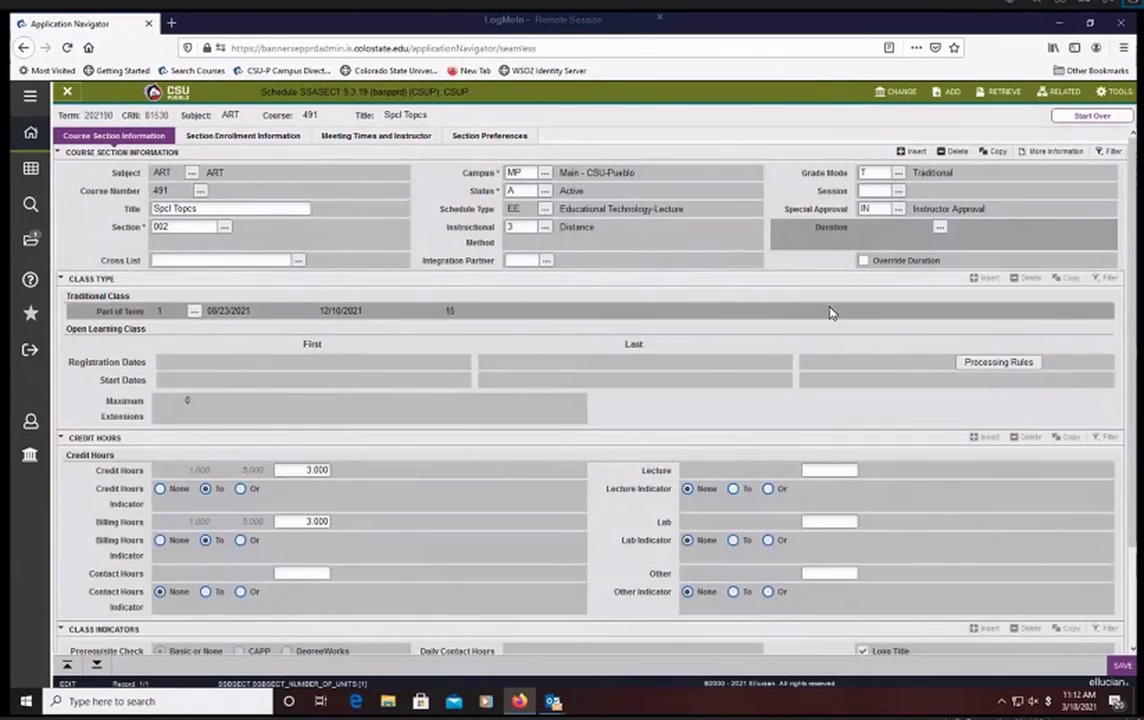
left_click(866, 208)
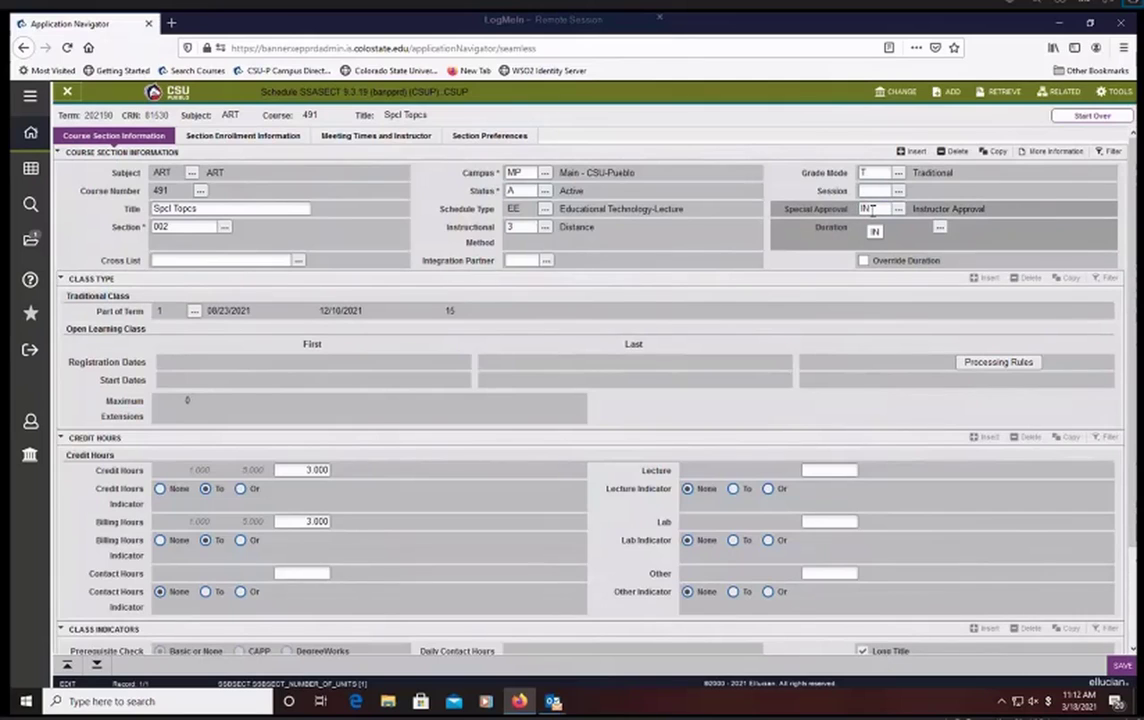